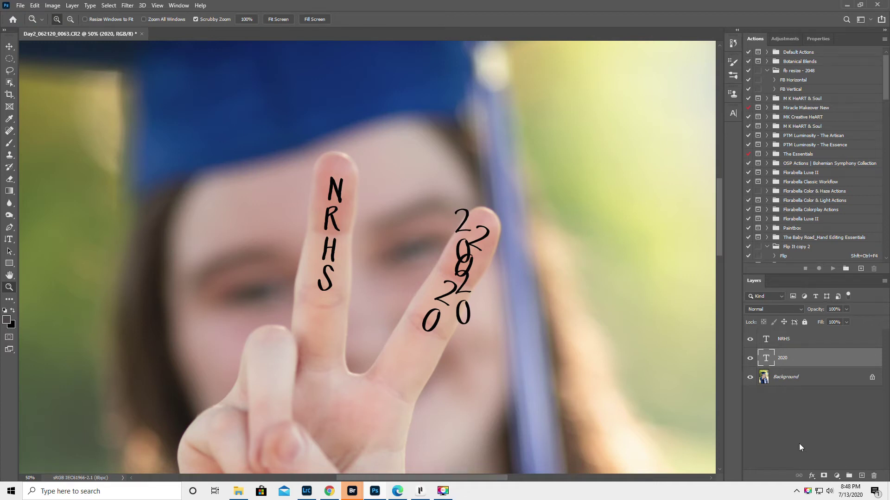
- Select the Background layer and zoom in on the peace-sign fingers
left_click(817, 379)
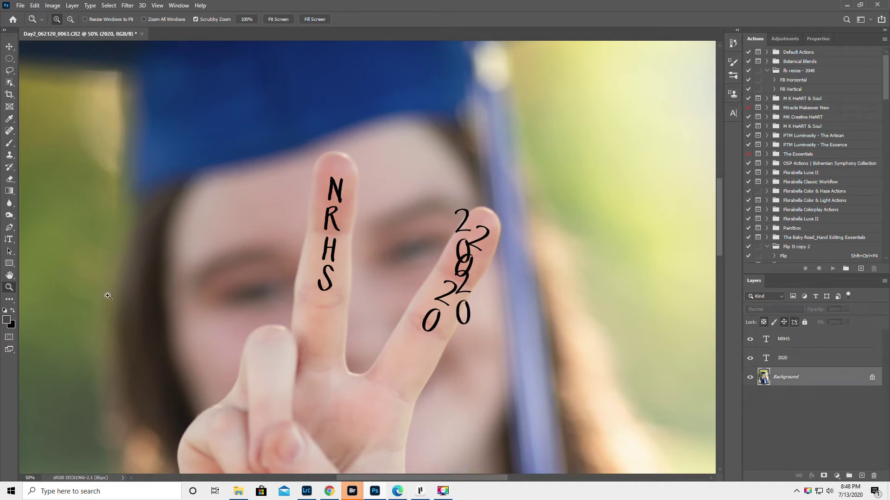
left_click(260, 295, "alt")
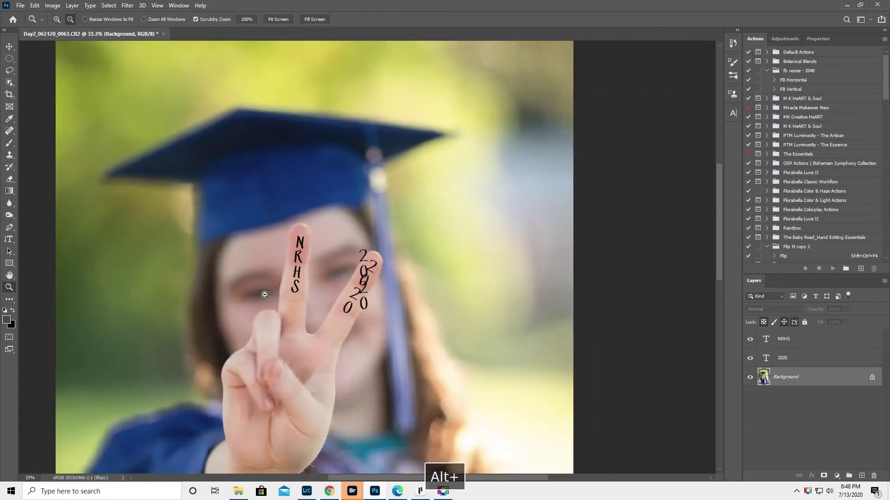
left_click(261, 296, "alt")
left_click(262, 296, "alt")
left_click(262, 297, "alt")
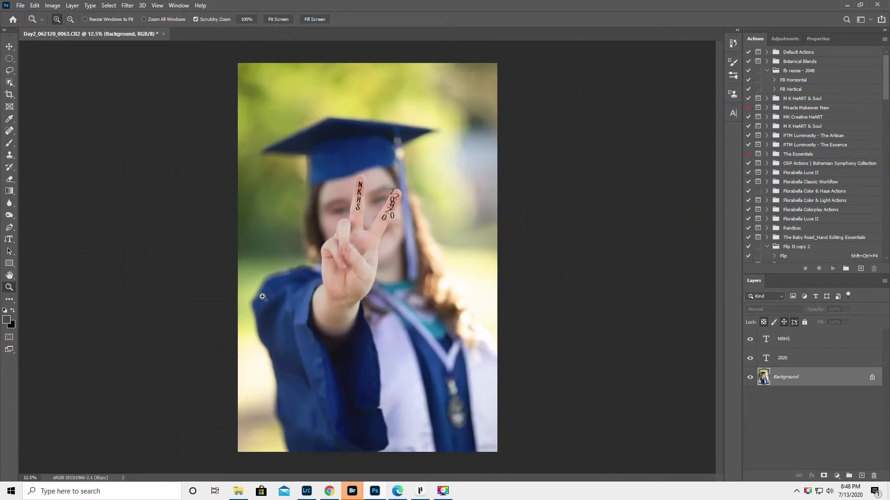
left_click(376, 193)
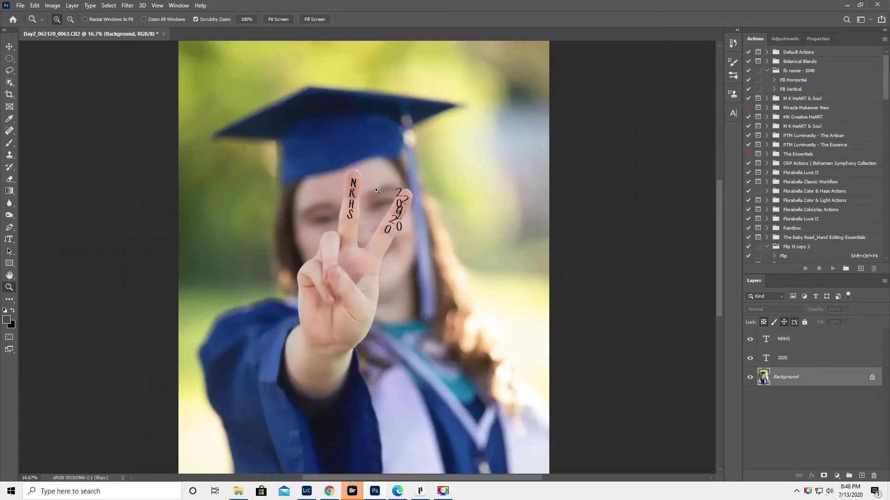
left_click(375, 192)
left_click(375, 192)
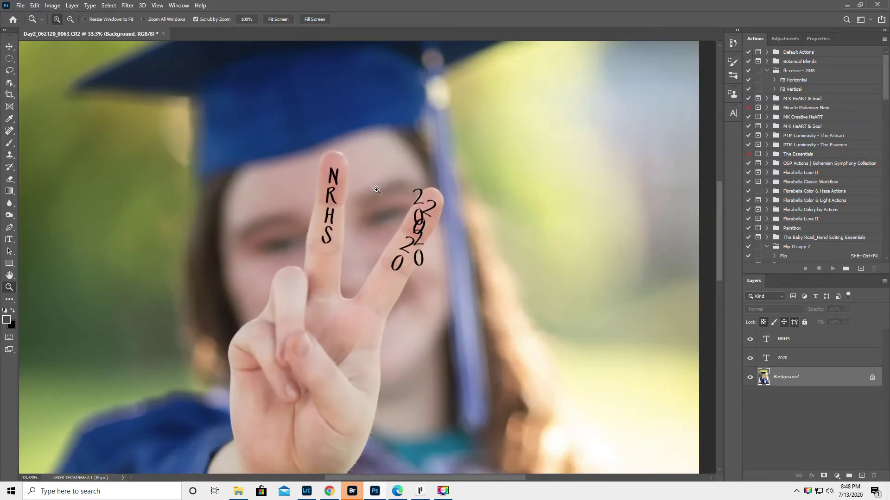
- Toggle the 2020 and NRHS layers' visibility to check for ghost copies
left_click(750, 358)
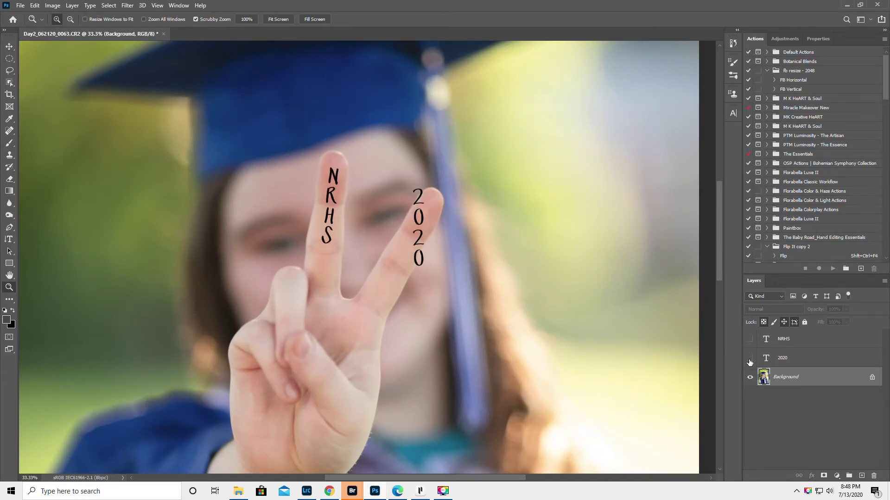
left_click(798, 347)
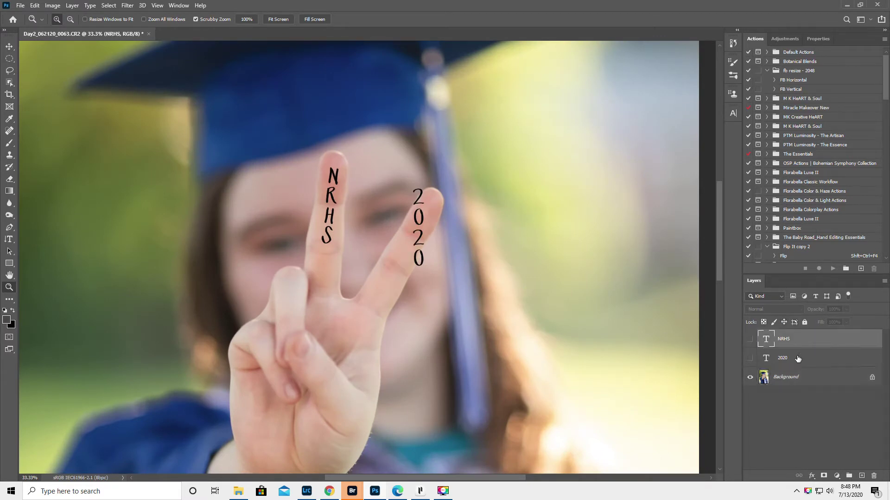
left_click(789, 359)
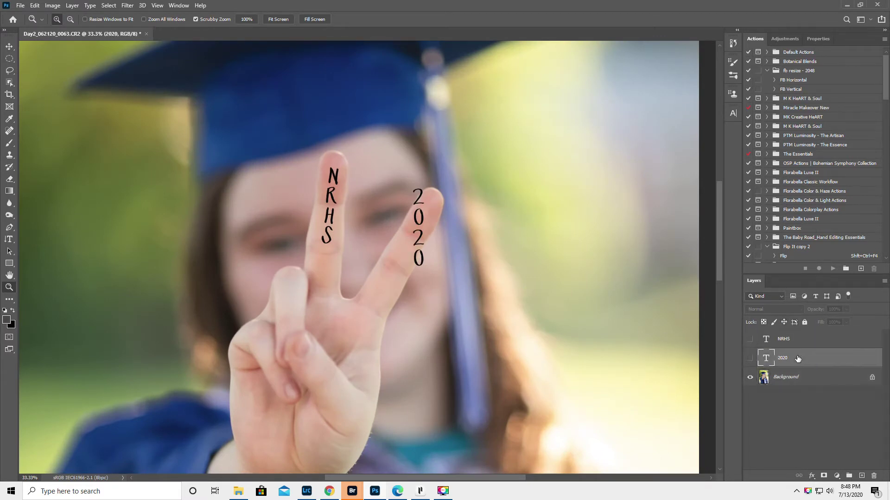
left_click(750, 359)
left_click(749, 338)
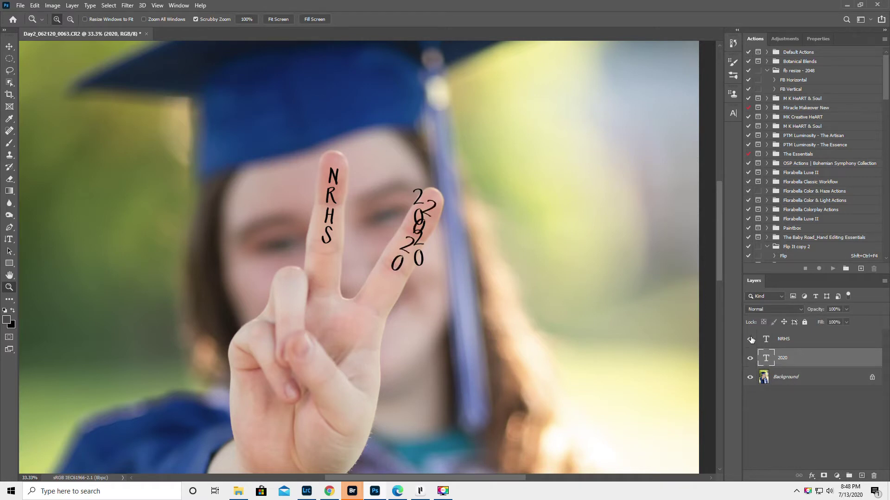
- Alt-drag a copy of NRHS off the finger, then delete the NRHS and 2020 text layers
left_click(804, 341)
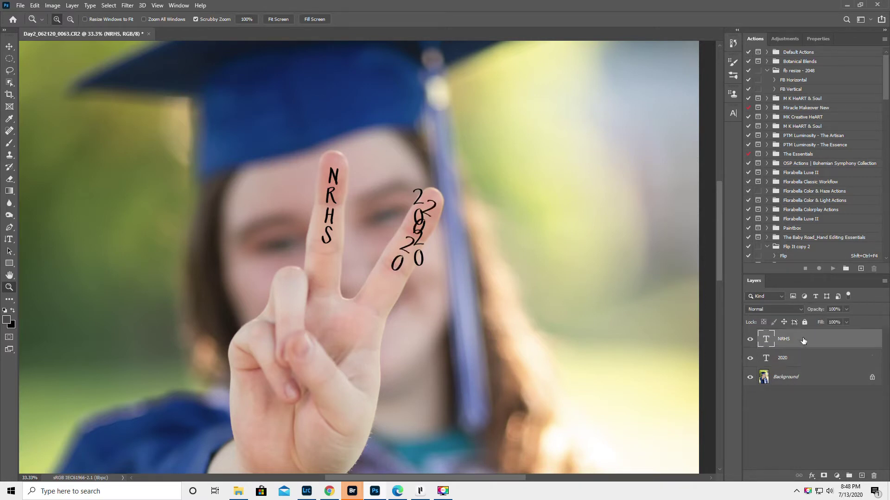
left_click(9, 46)
left_click_drag(330, 195, 264, 184)
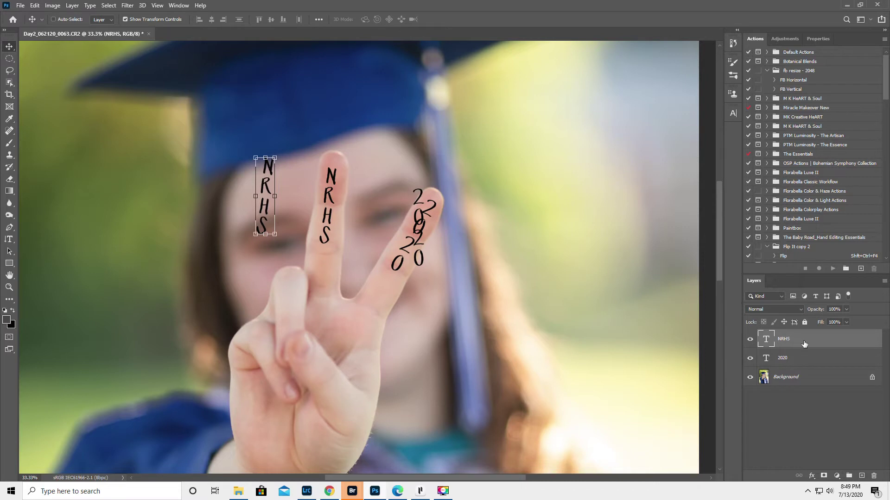
key("Delete")
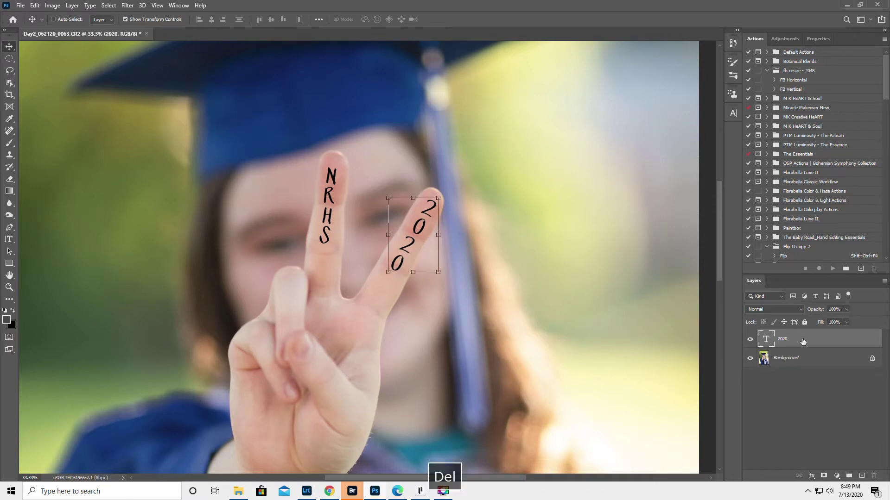
key("Delete")
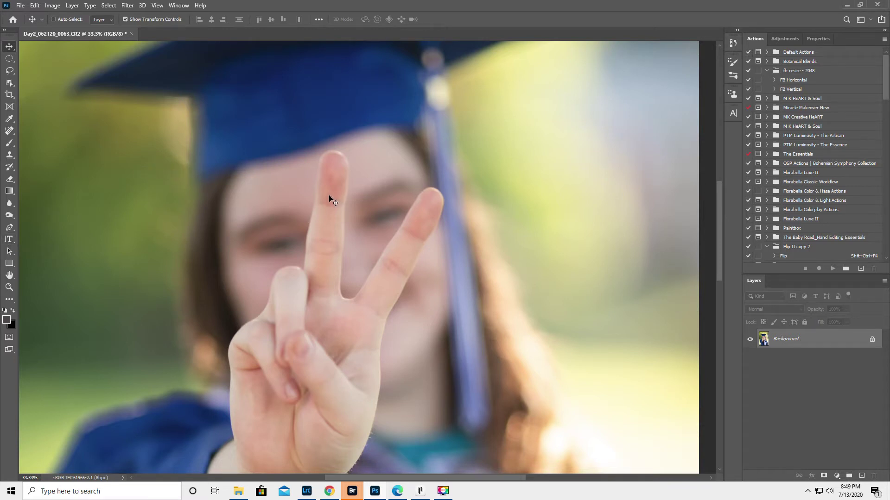
left_click(9, 239)
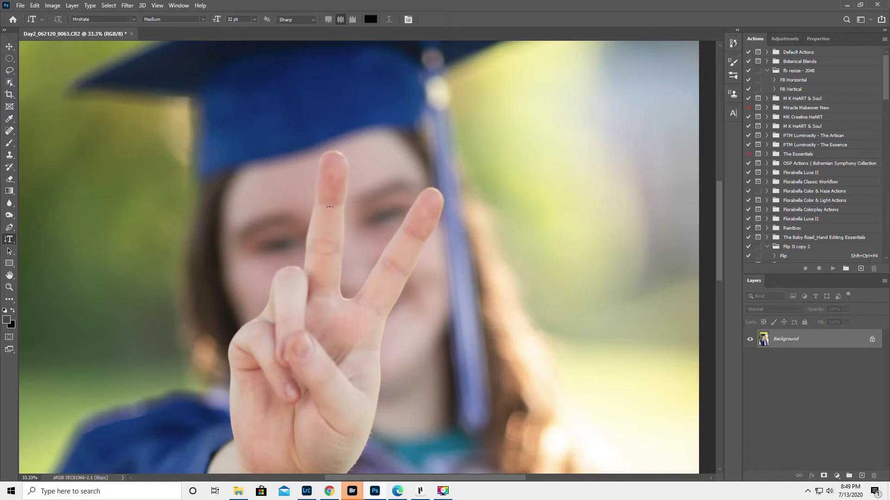
left_click(329, 198)
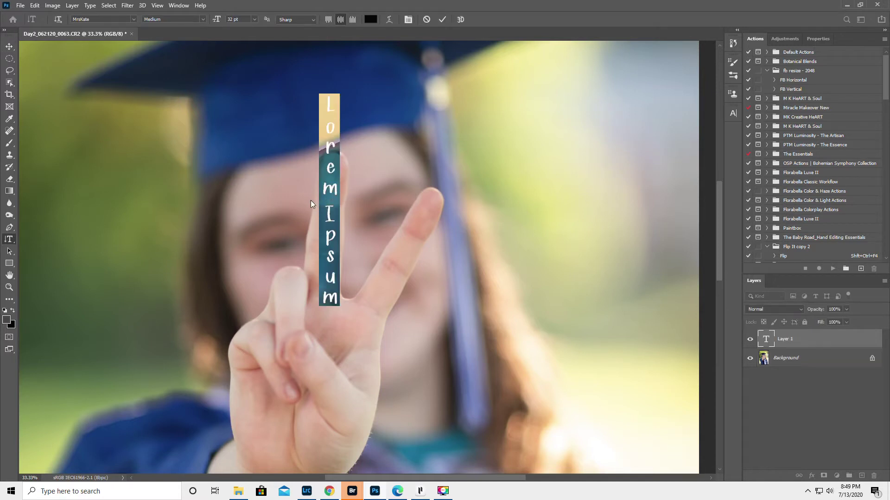
type("NR")
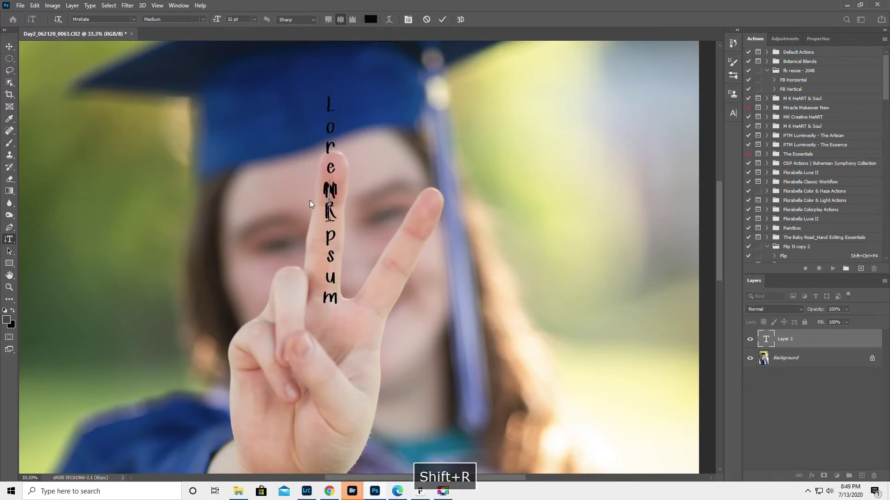
type("HS")
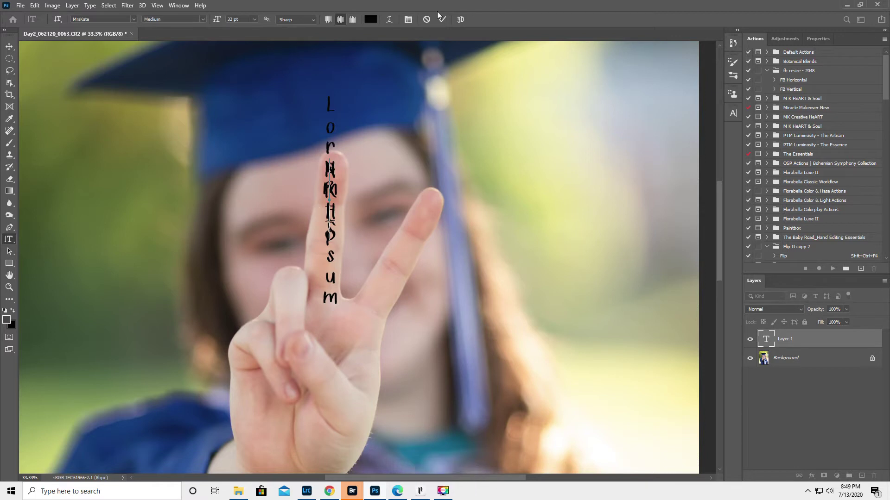
left_click(443, 19)
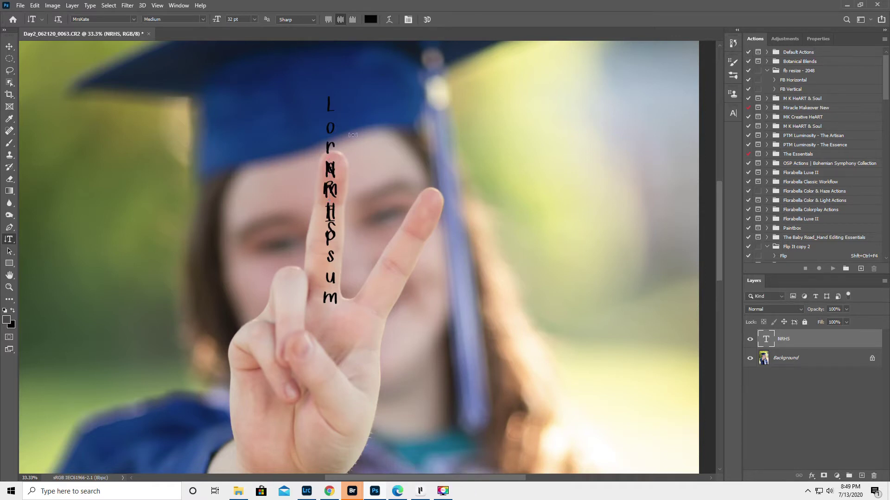
left_click(329, 132)
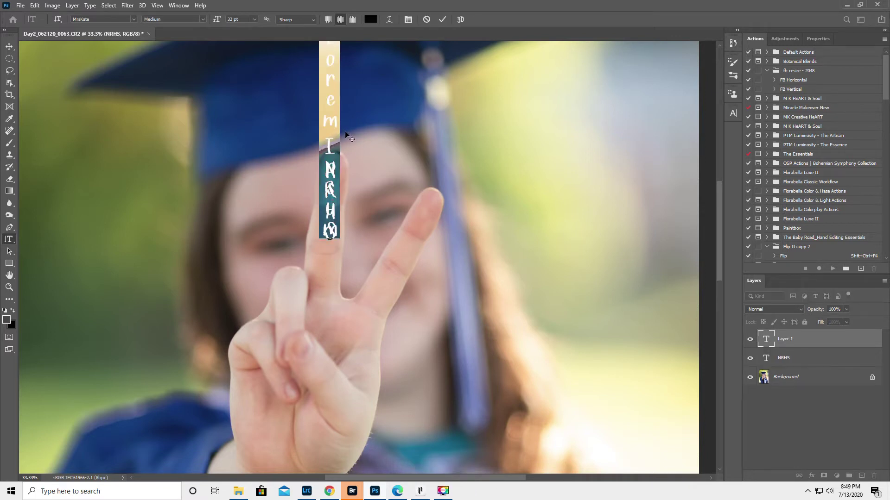
left_click(442, 19)
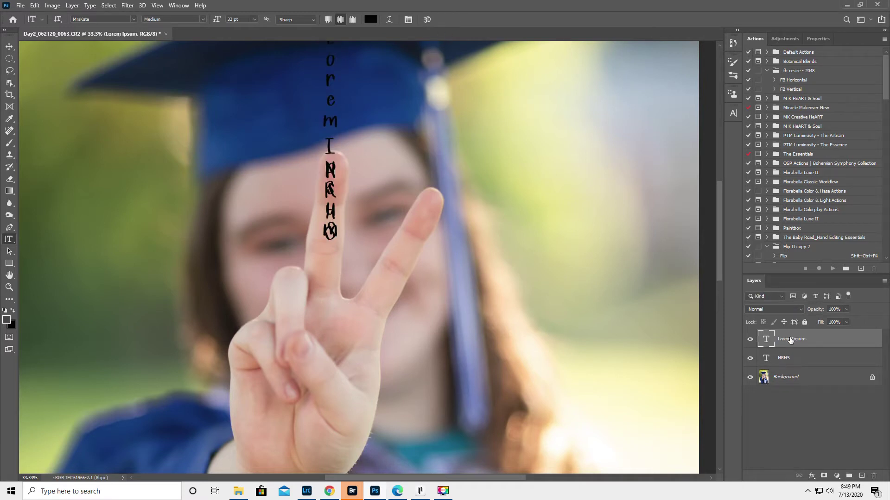
key("Delete")
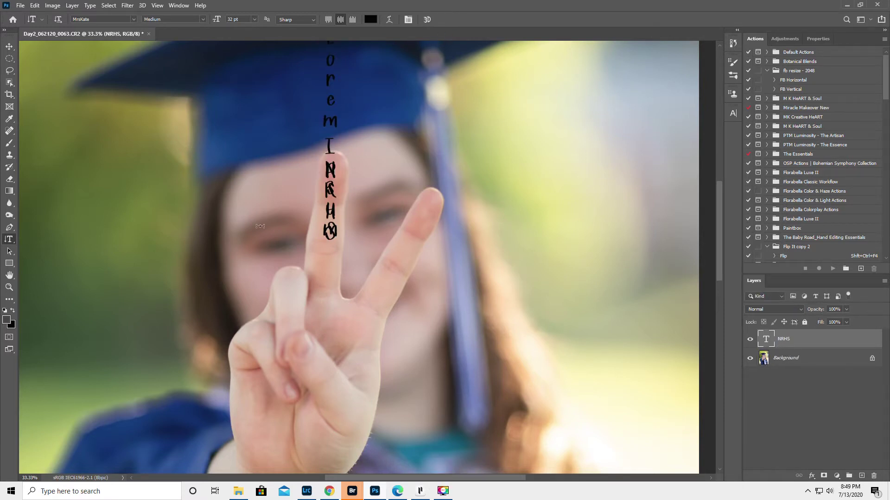
left_click(8, 46)
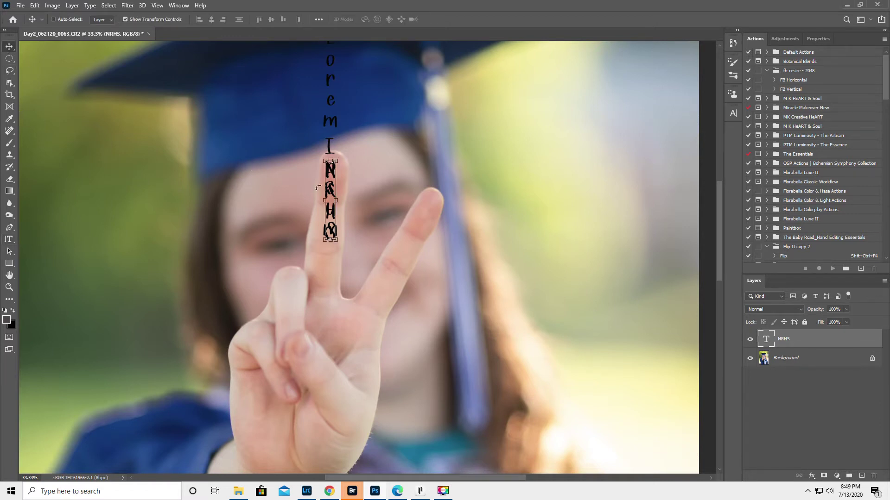
left_click_drag(338, 217, 258, 239)
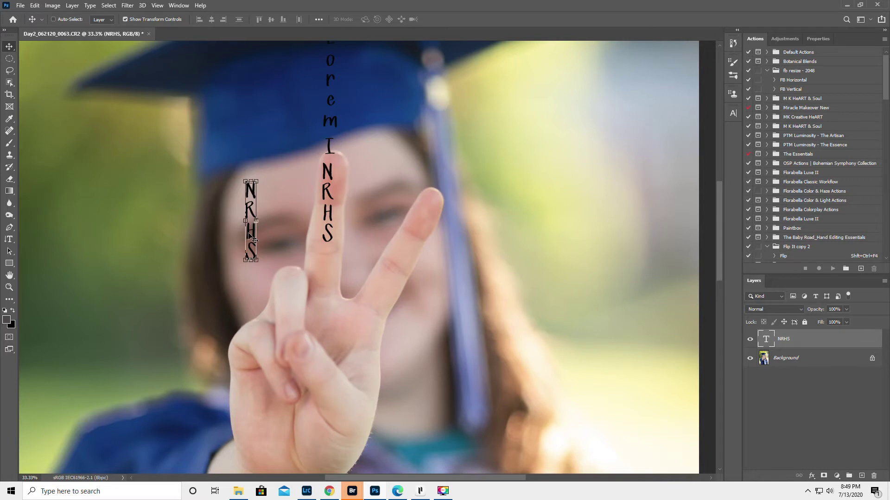
mouse_move(252, 238)
left_mouse_down()
mouse_move(312, 290)
mouse_move(258, 239)
left_mouse_up()
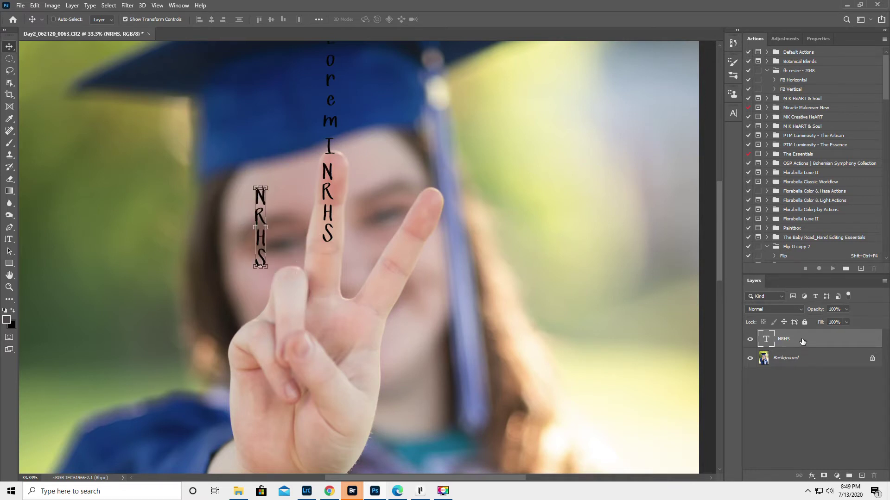
key("Delete")
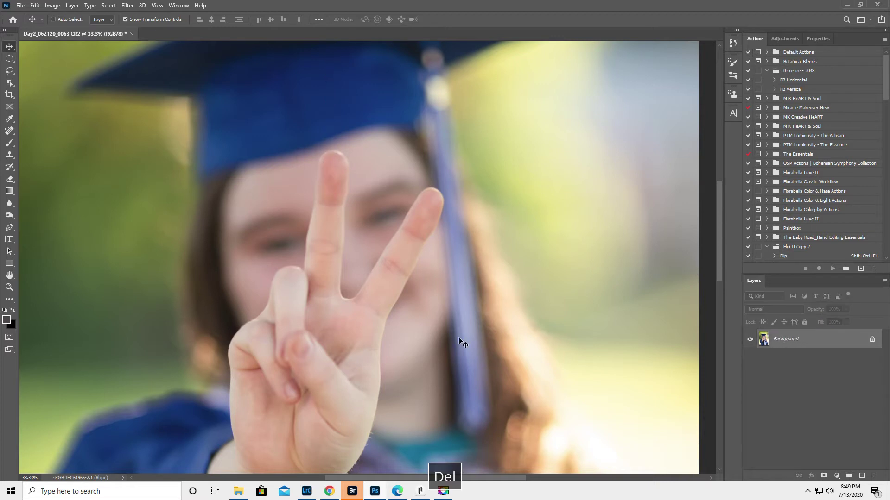
- Choose the Vertical Type tool and set its anti-aliasing to None
left_click(9, 239)
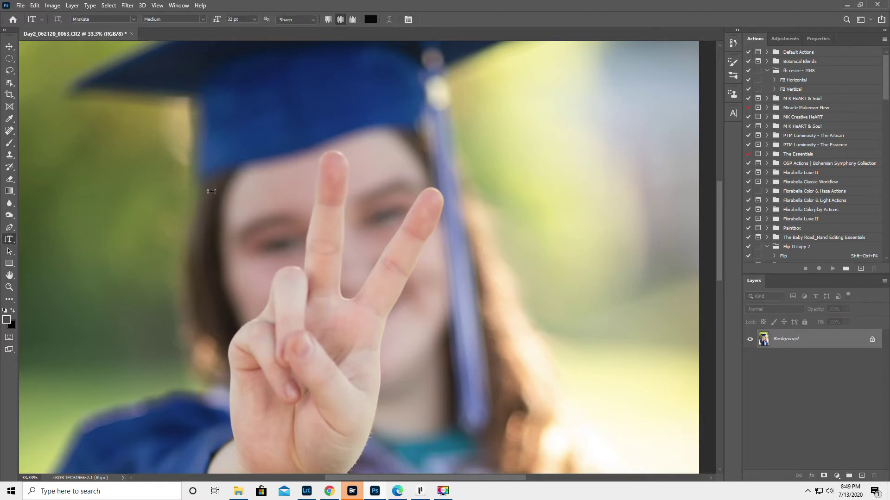
left_click(292, 21)
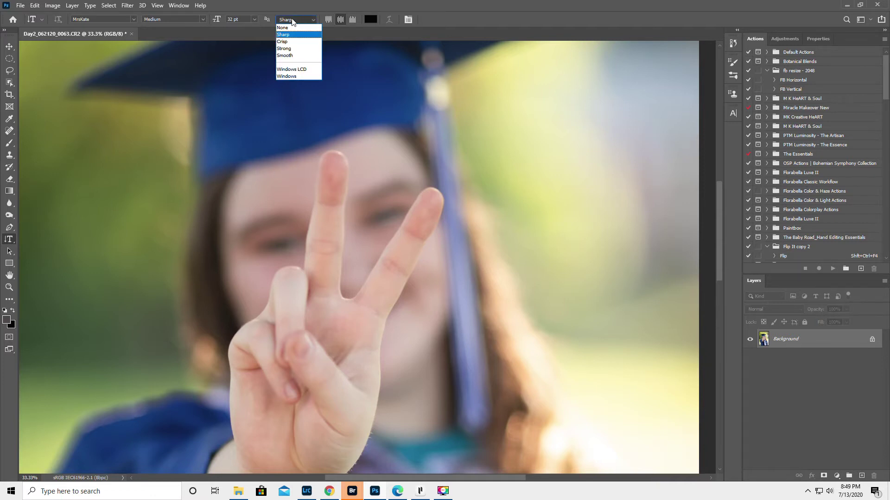
left_click(289, 27)
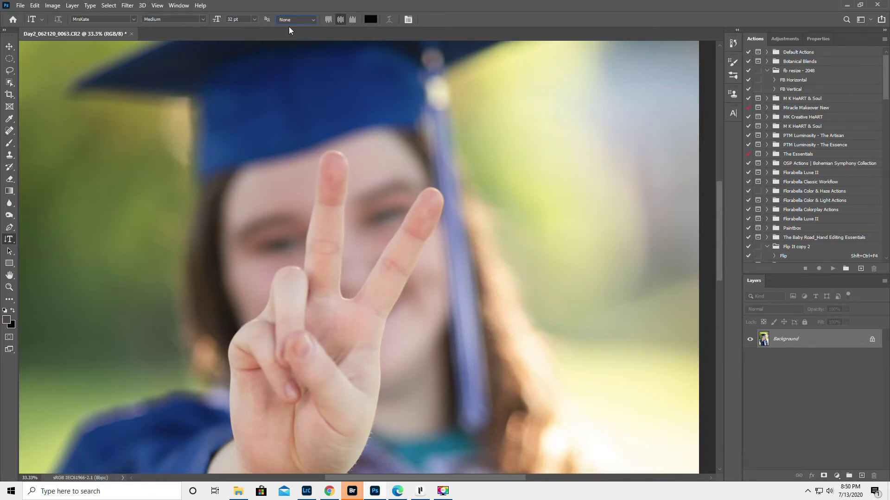
left_click(292, 20)
left_click(296, 20)
- Type vertical NRHS above the index finger and move it down and left
left_click(330, 191)
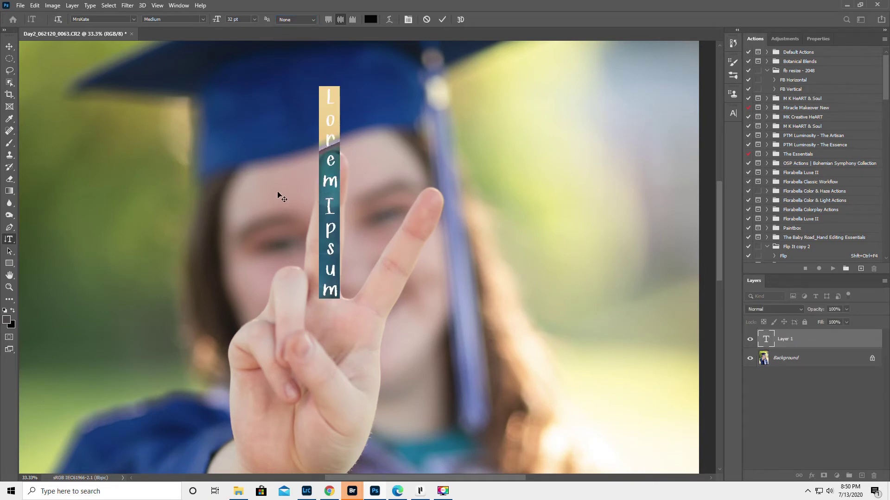
type("NRS")
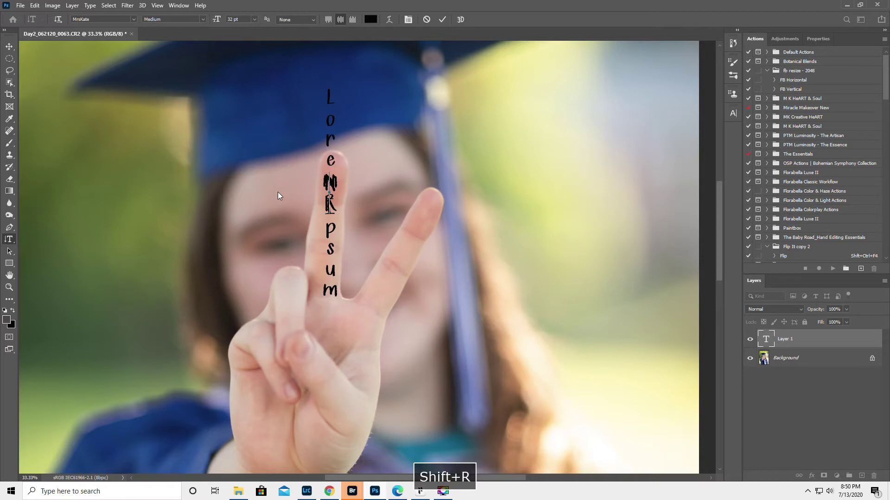
key("Return")
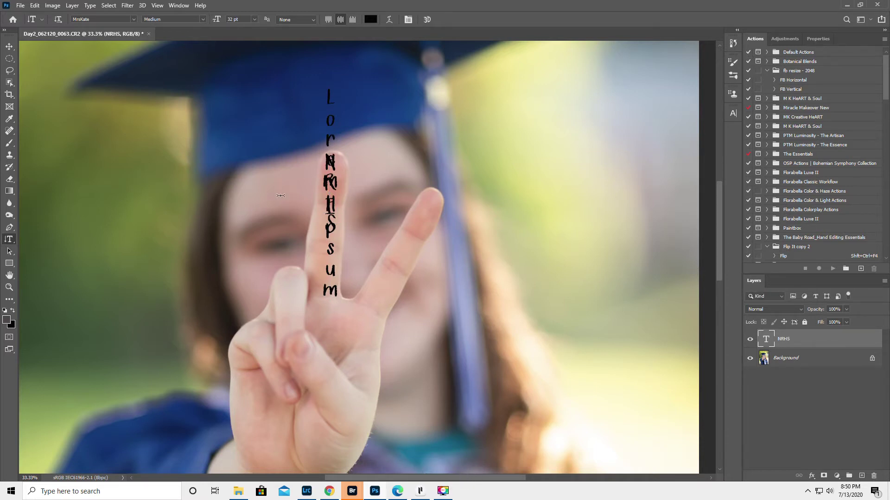
left_click(9, 48)
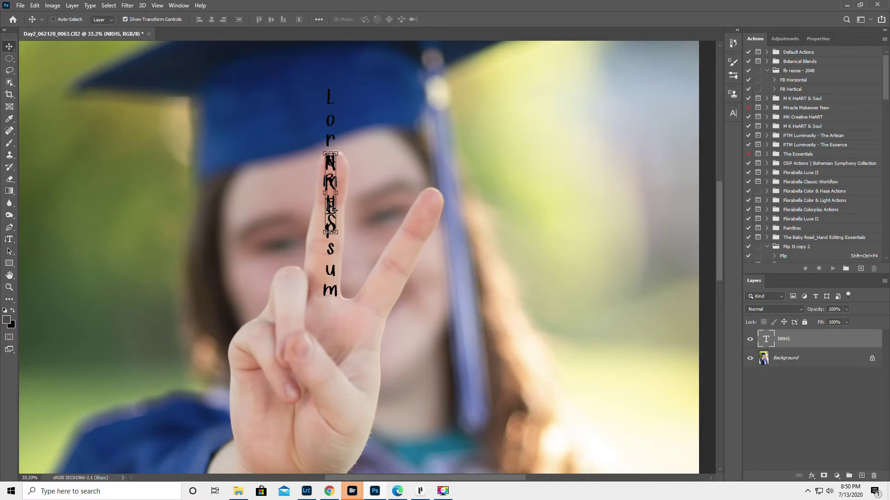
left_click_drag(331, 206, 308, 240)
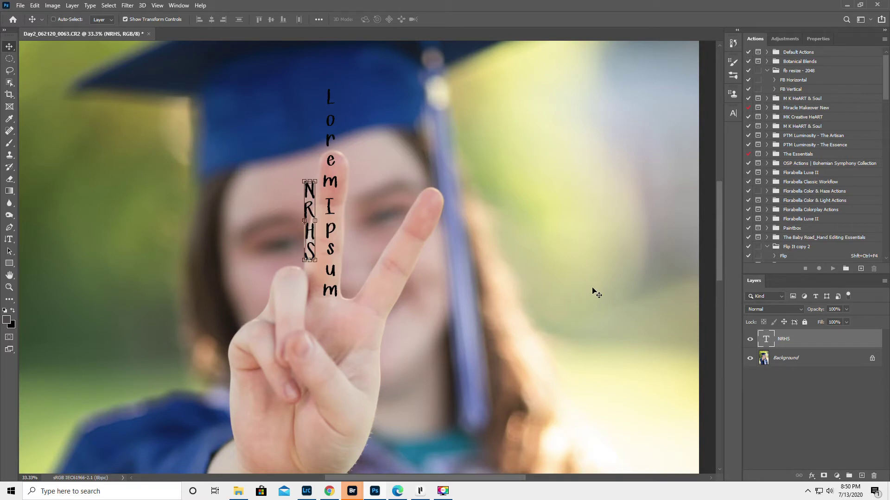
left_click(811, 359)
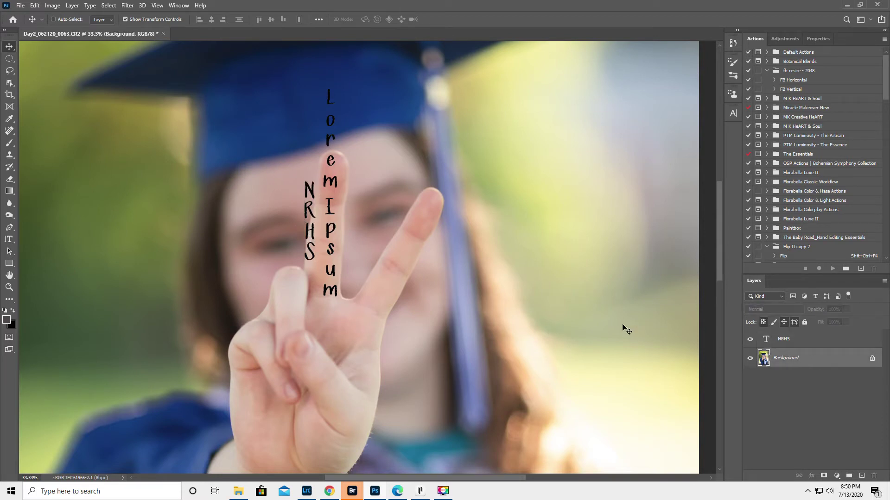
- Type vertical 2020 on the right-hand finger and commit it
left_click(9, 239)
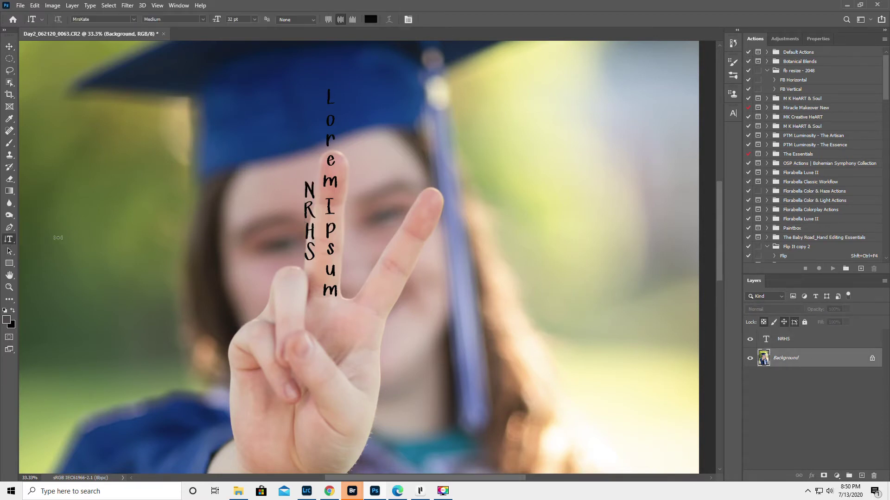
left_click(422, 220)
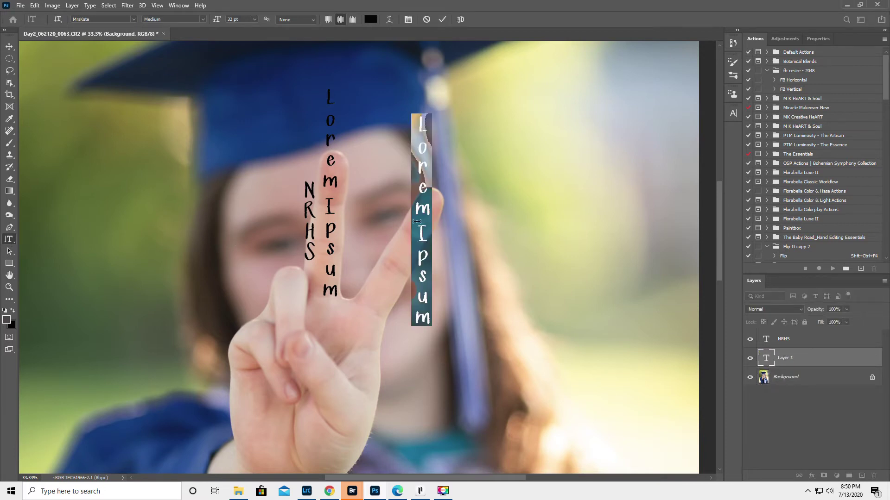
type("2020")
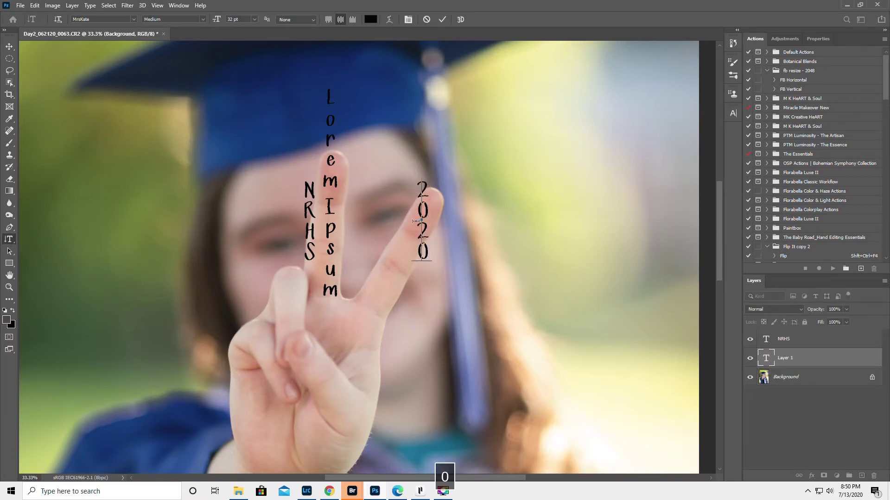
left_click(443, 19)
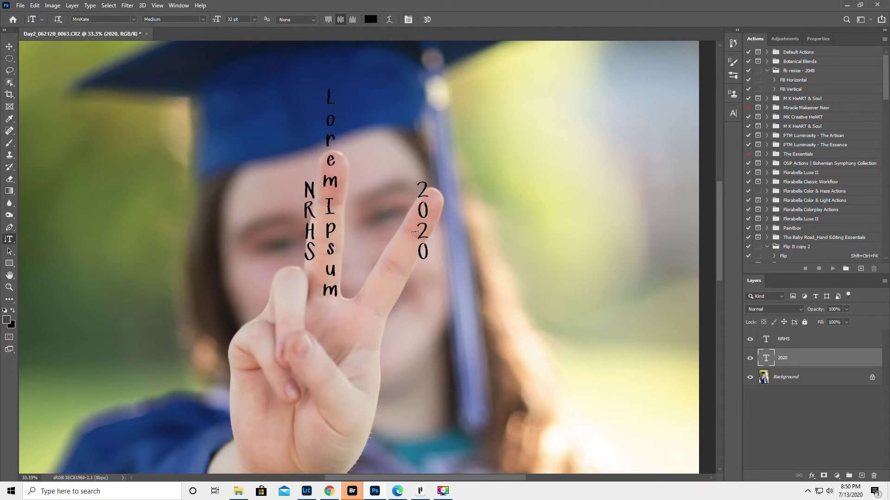
left_click(8, 46)
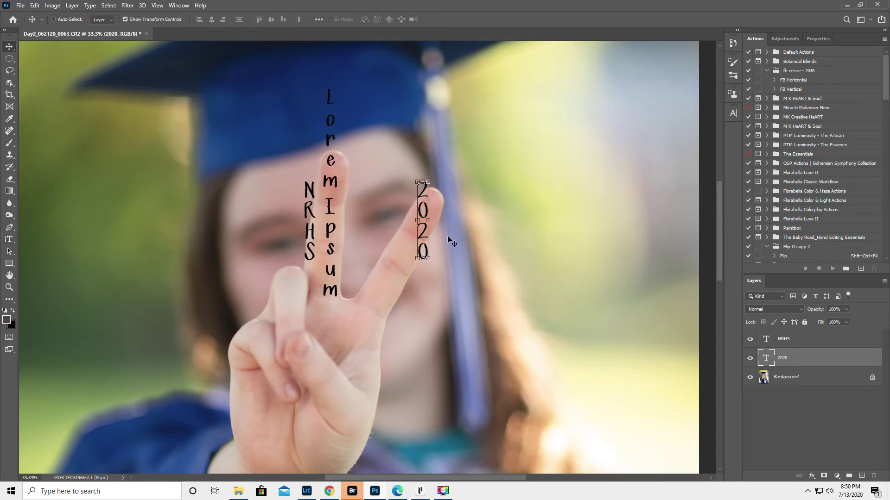
- Shift 2020 slightly lower-left and rotate it about 30° clockwise along the finger
mouse_move(427, 238)
left_mouse_down()
mouse_move(461, 237)
mouse_move(419, 253)
left_mouse_up()
key("ctrl+t")
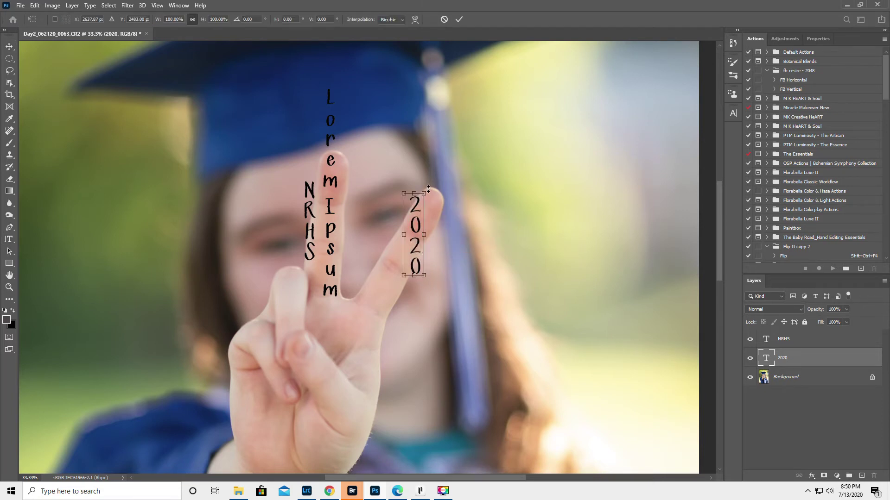
left_click_drag(434, 188, 446, 213)
left_click_drag(415, 240, 414, 242)
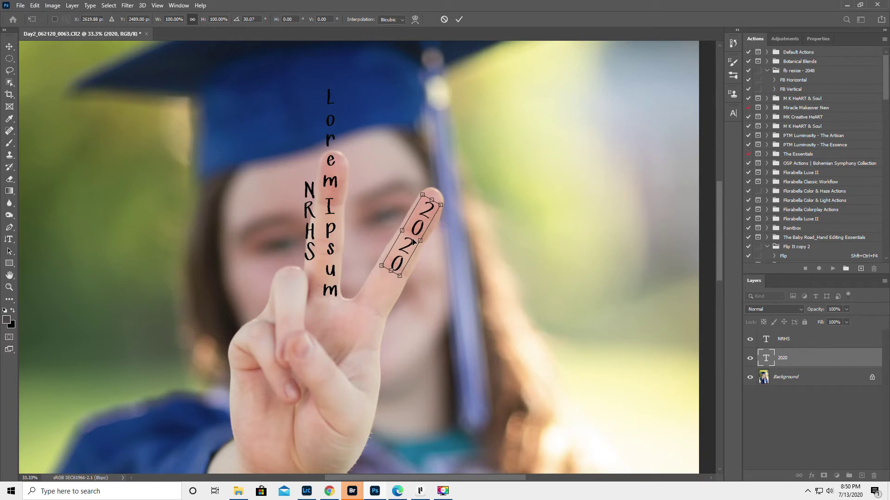
key("Return")
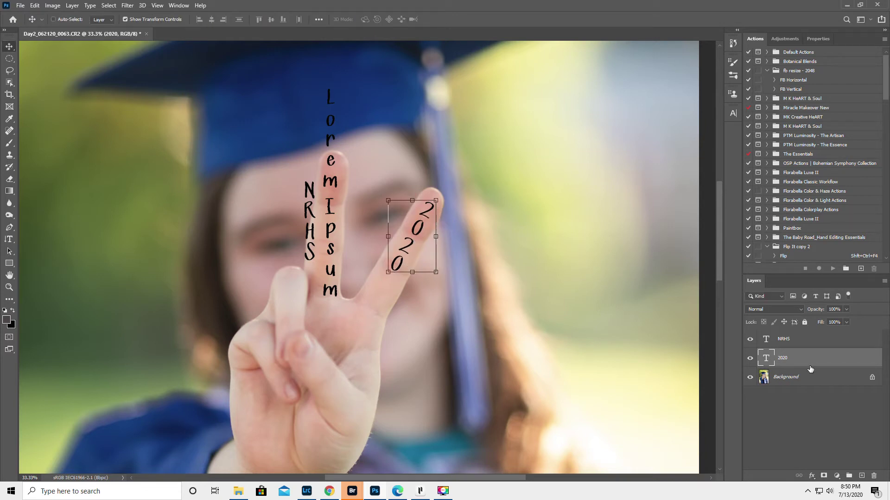
left_click(798, 341)
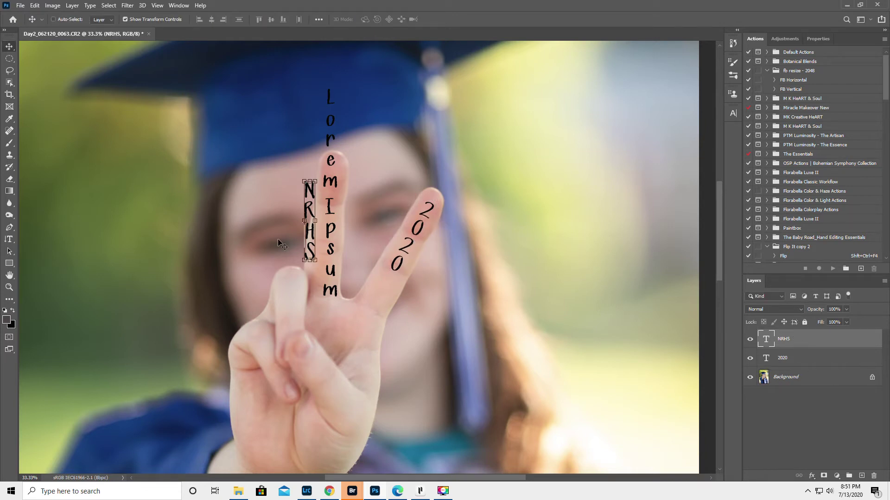
- Alt-drag a copy of NRHS to the left and toggle the NRHS and 2020 layers' visibility
left_click_drag(313, 237, 252, 227)
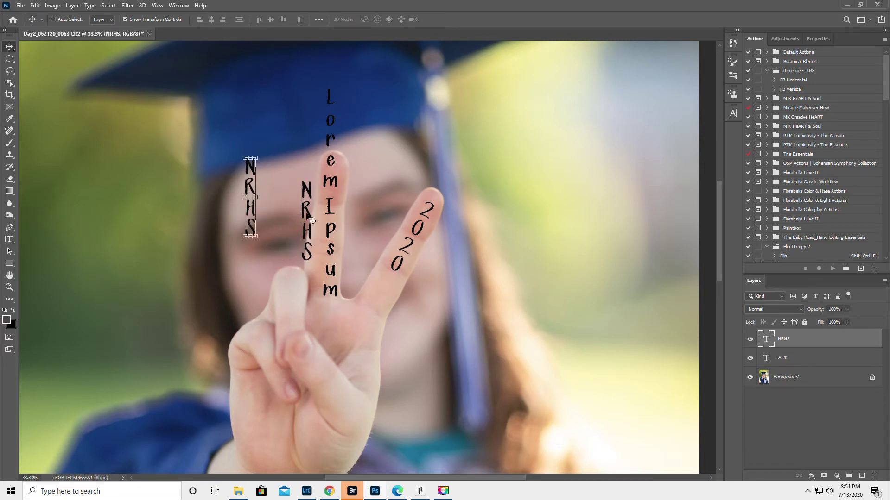
left_click(749, 340)
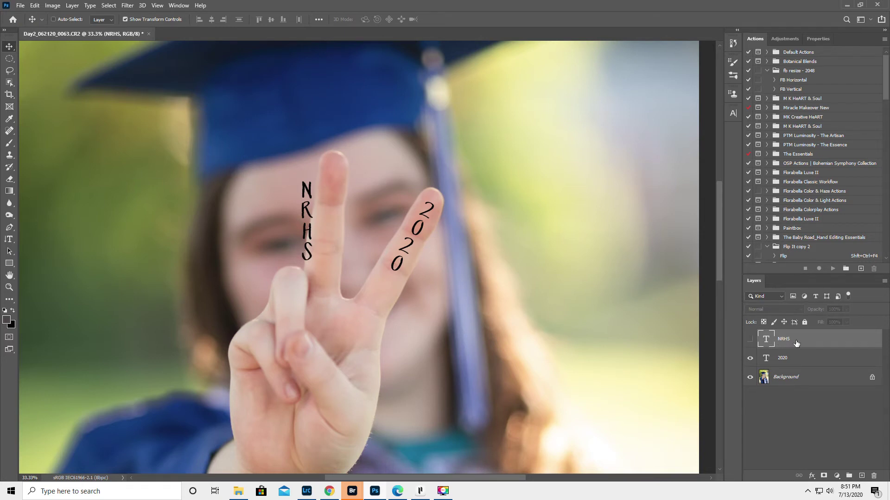
left_click(749, 359)
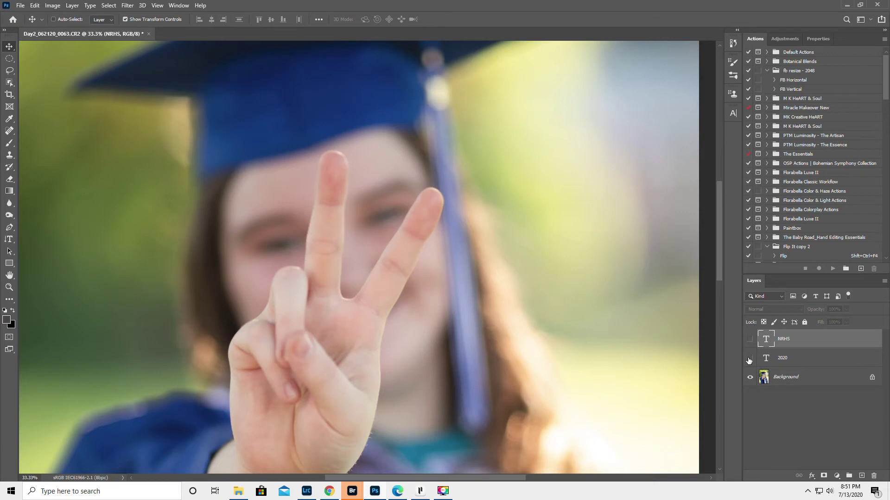
left_click(749, 359)
left_click(749, 340)
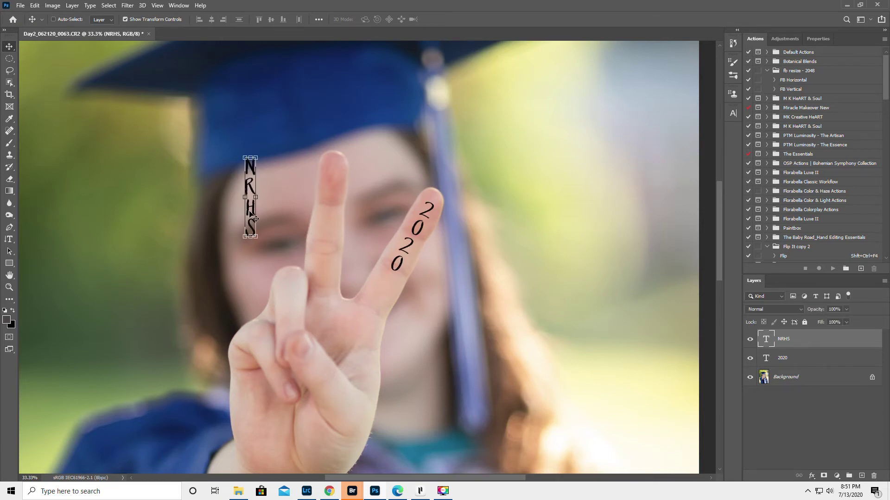
- Move NRHS onto the index finger, rotate it about 7.6°, and check layer visibility
left_click_drag(251, 211, 329, 226)
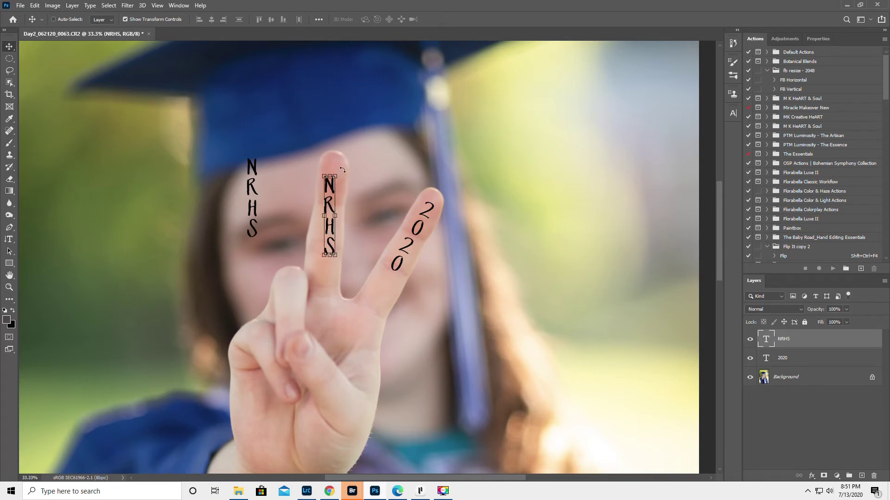
key("ctrl+t")
left_click_drag(348, 170, 350, 177)
left_click_drag(330, 215, 332, 202)
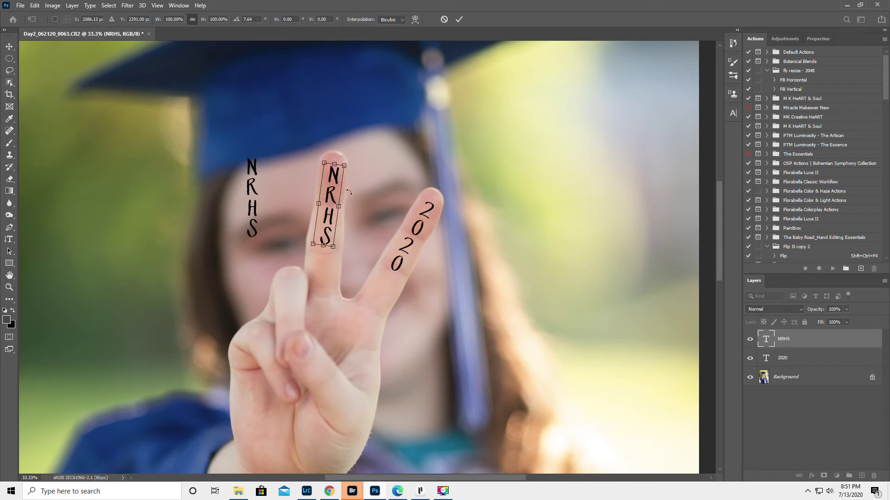
left_click(459, 19)
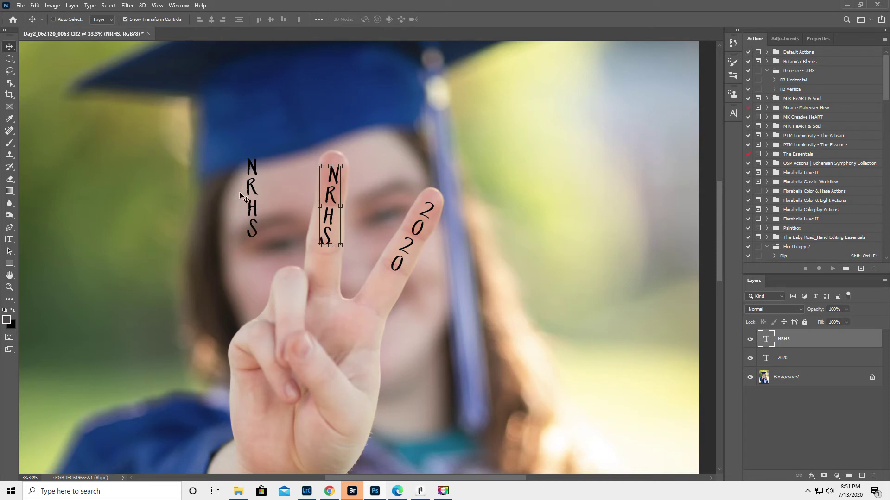
left_click(749, 339)
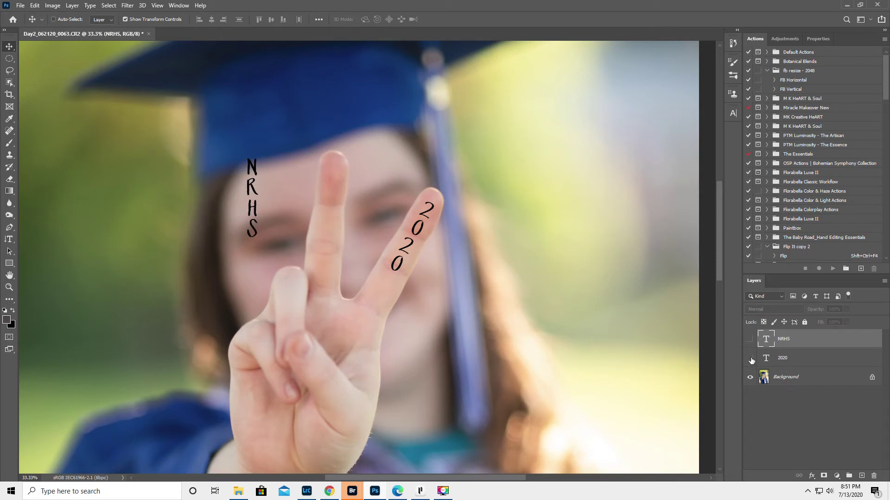
left_click(750, 358)
left_click(749, 339)
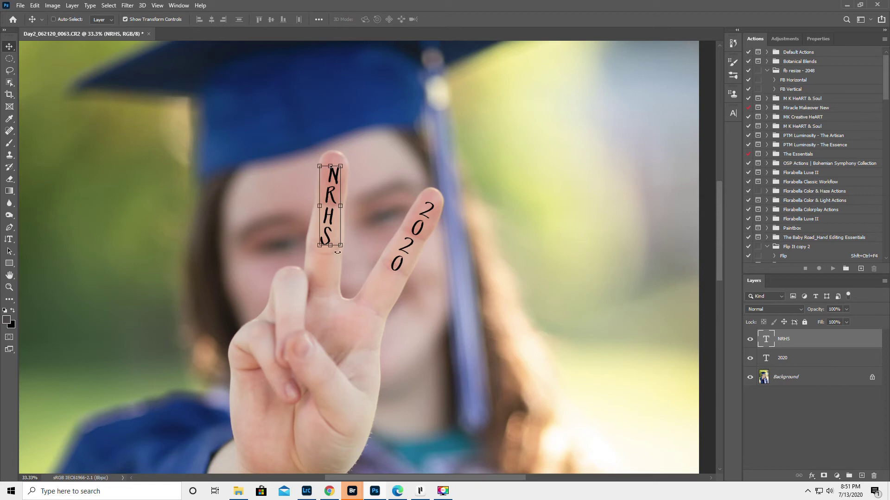
- Scale NRHS to about 102.75% and recentre it on the index finger, checking both layers
left_click_drag(330, 246, 338, 235)
key("Up")
key("Up")
key("Up")
key("Up")
key("Up")
key("Up")
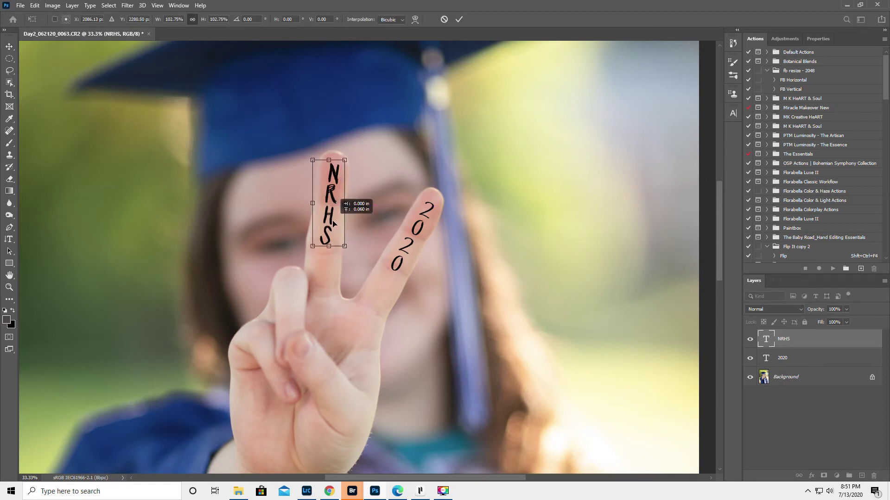
key("ctrl+z")
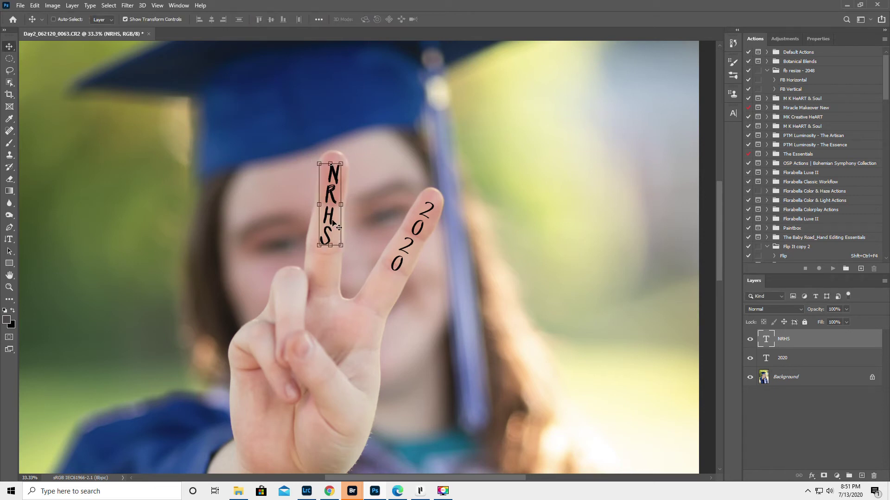
left_click_drag(340, 217, 351, 219)
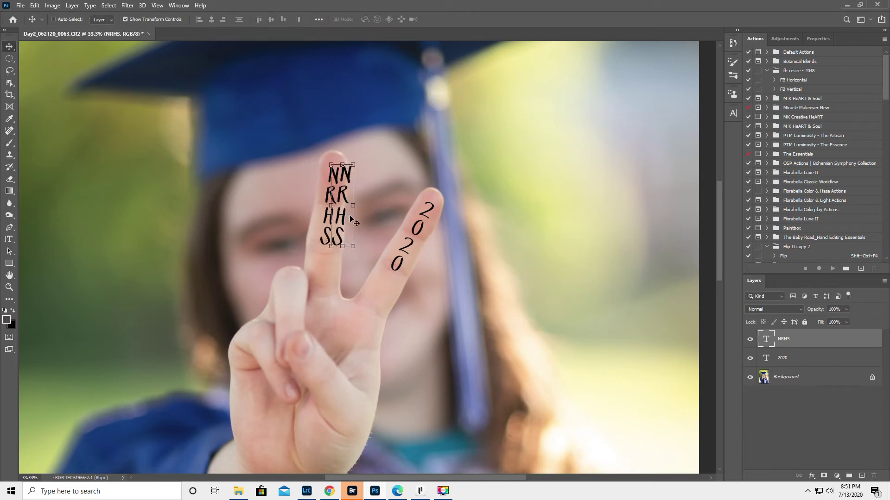
left_click(749, 339)
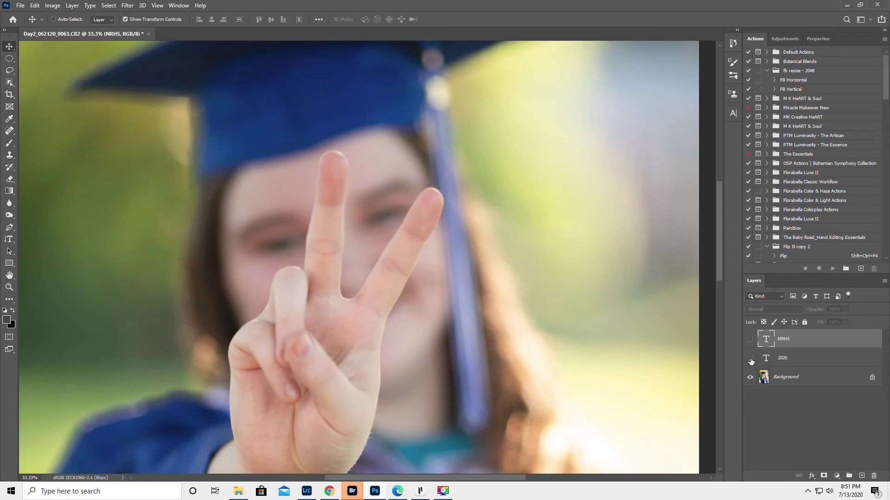
left_click(749, 339)
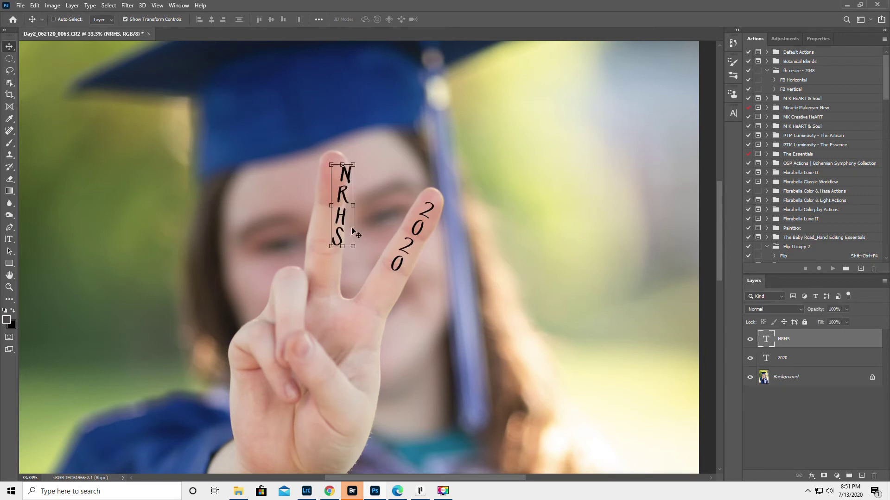
mouse_move(345, 225)
left_mouse_down()
mouse_move(334, 211)
mouse_move(331, 224)
left_mouse_up()
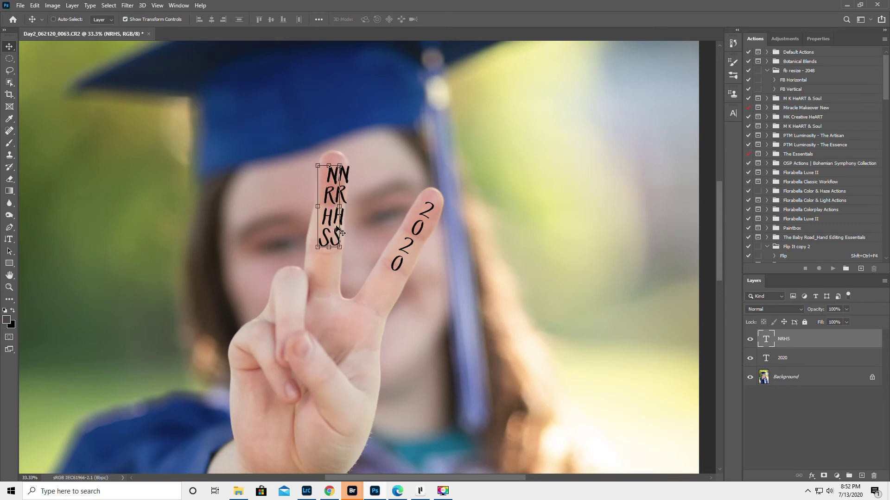
left_click(750, 358)
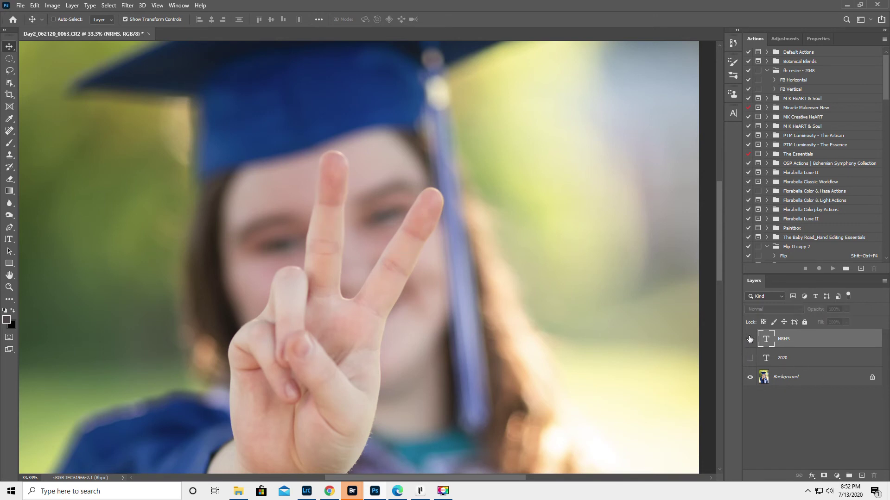
left_click(751, 359)
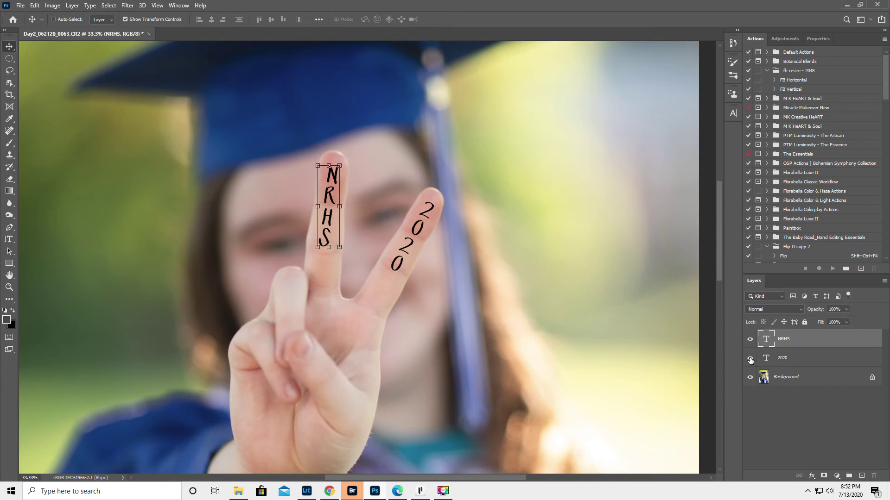
double_click(819, 340)
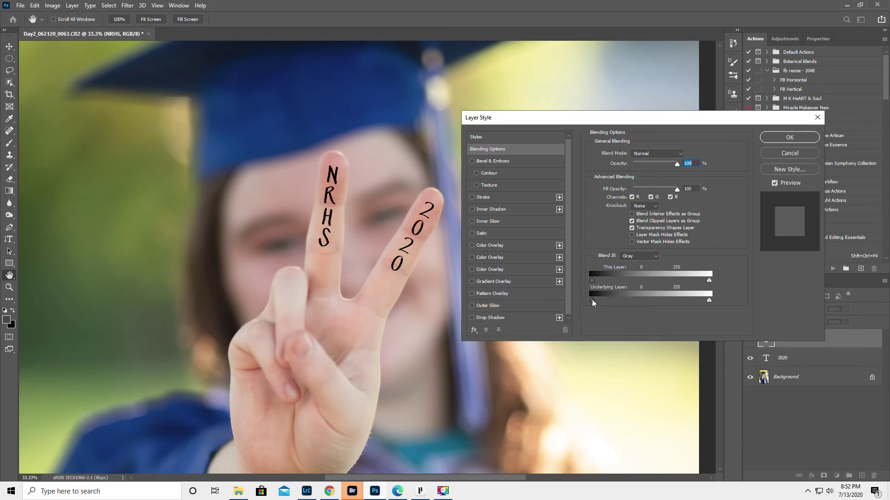
left_click_drag(604, 300, 577, 305)
left_click_drag(591, 300, 653, 302)
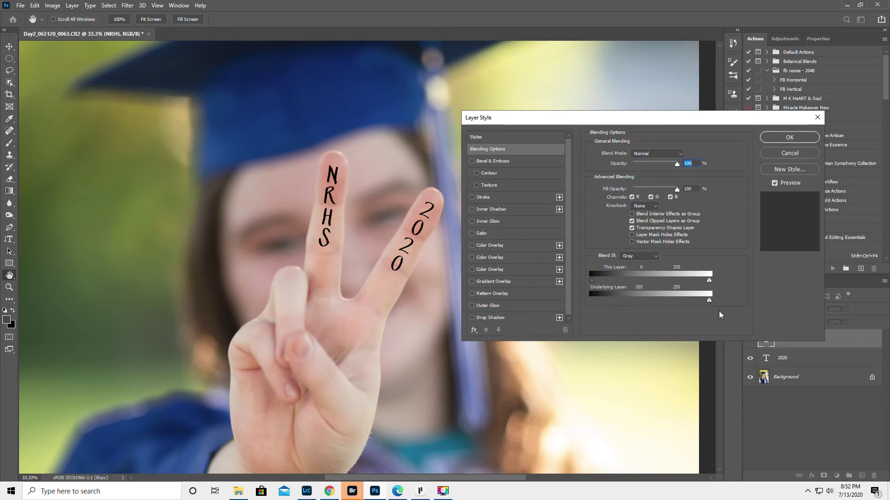
left_click_drag(719, 310, 599, 306)
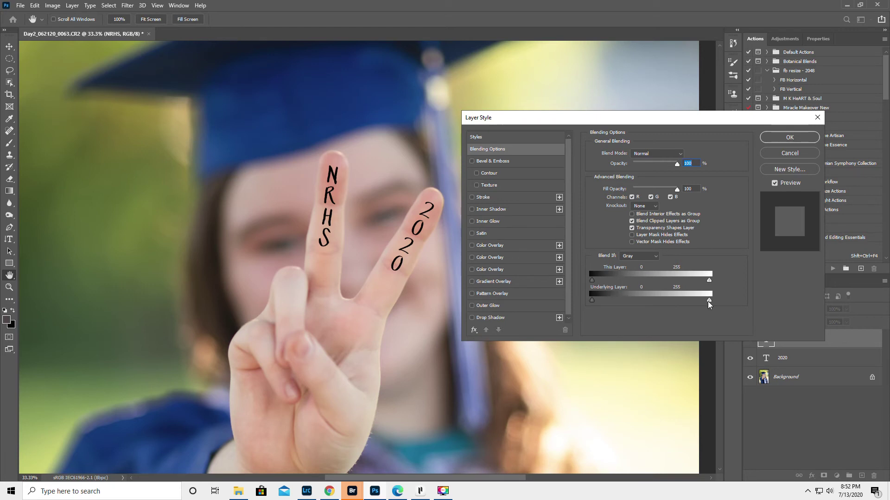
left_click_drag(709, 301, 743, 310)
left_click_drag(624, 308, 716, 304)
left_click_drag(602, 303, 643, 307)
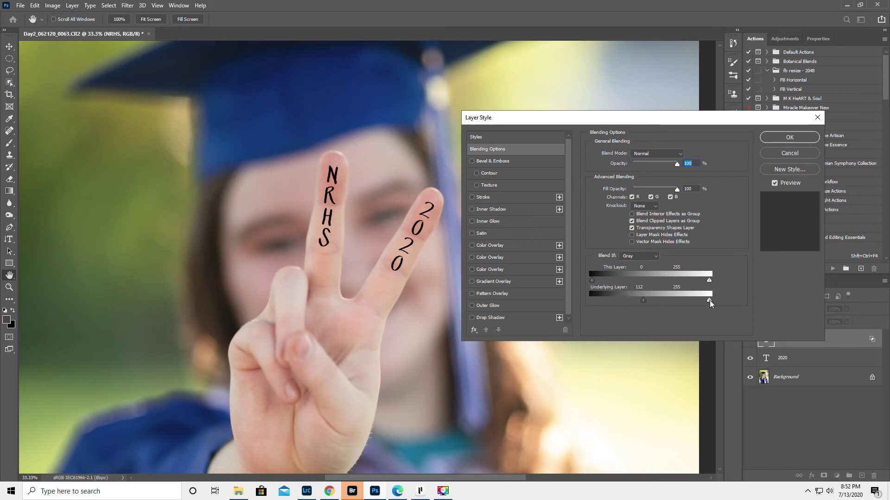
left_click_drag(709, 300, 566, 299)
left_click(777, 152)
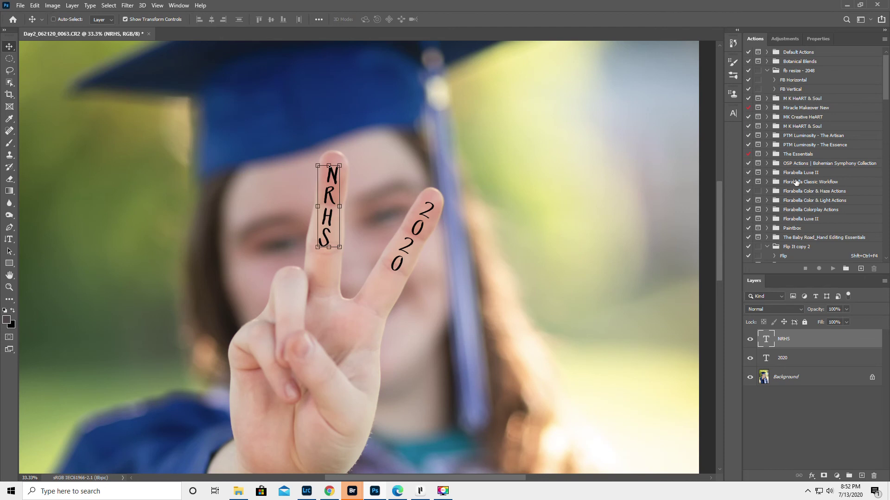
- Nudge the 2020 text slightly right and toggle its visibility to compare
left_click(811, 362)
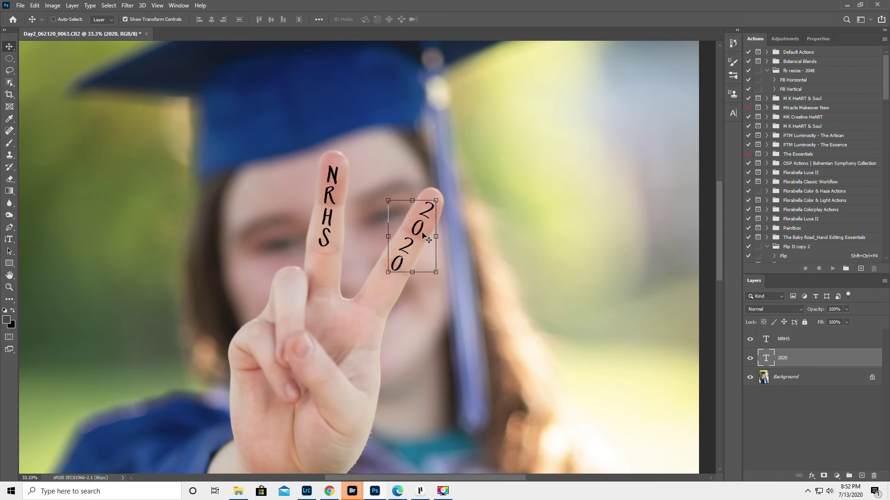
left_click_drag(422, 239, 423, 230)
left_click(750, 358)
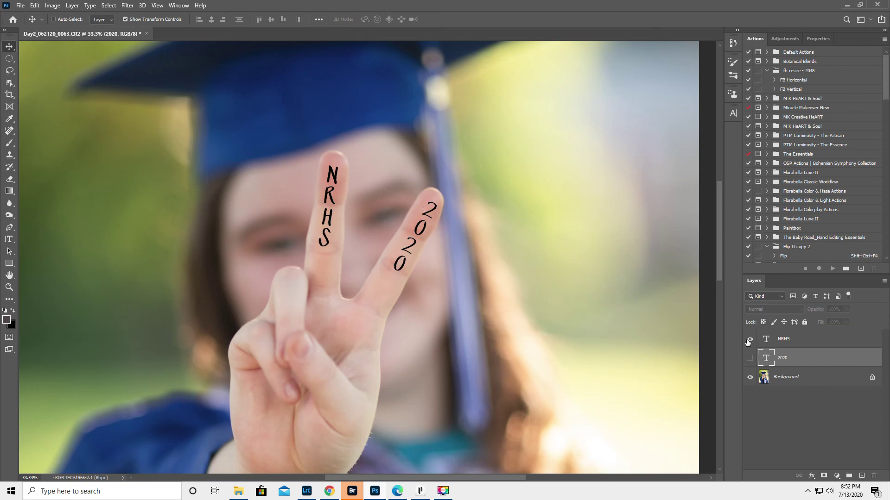
left_click(750, 358)
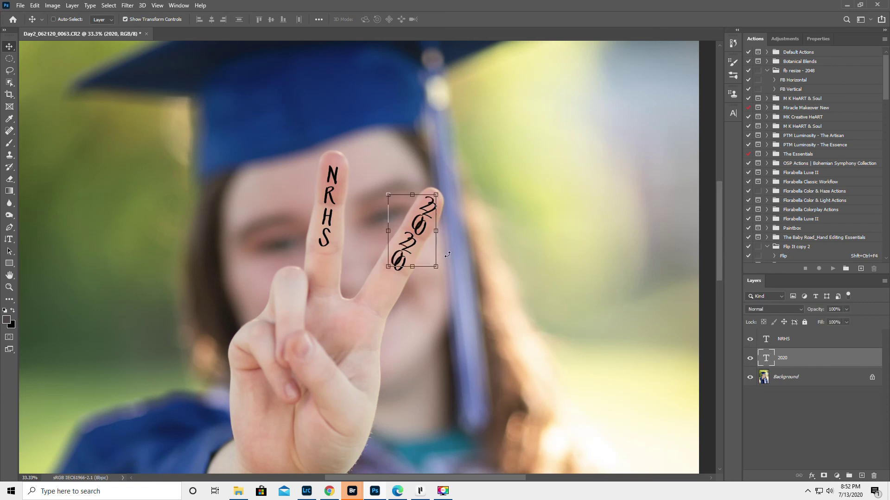
left_click(749, 358)
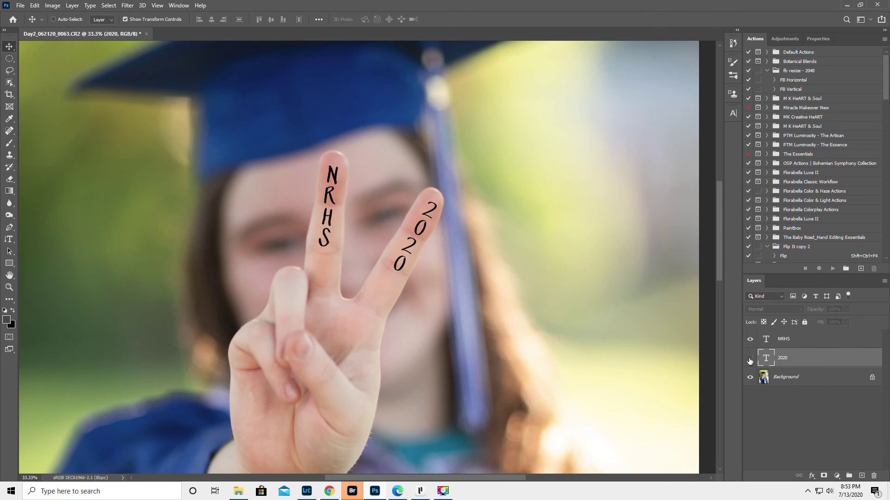
left_click(749, 360)
left_click(750, 359)
- Toggle layer visibility to inspect the duplicate 2020, then bring up the 2020 layer's context menu
left_click(822, 378)
left_click(750, 359)
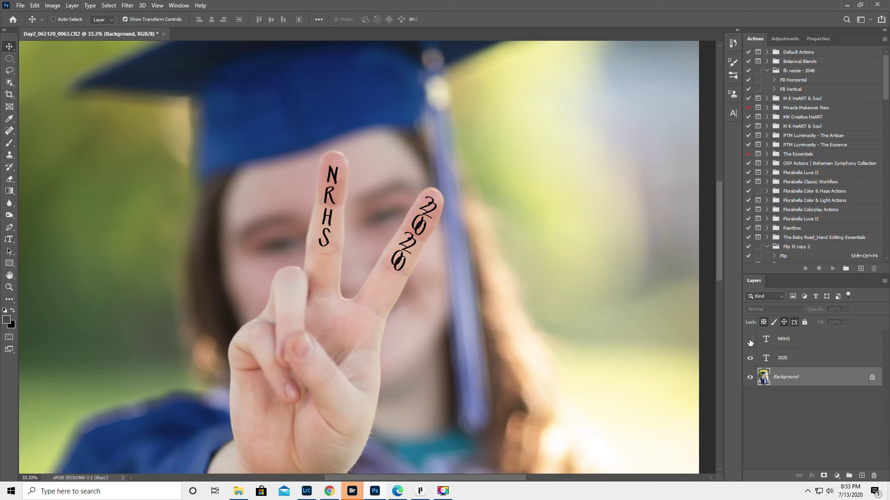
left_click(750, 340)
left_click(750, 359)
left_click(750, 360)
left_click(797, 359)
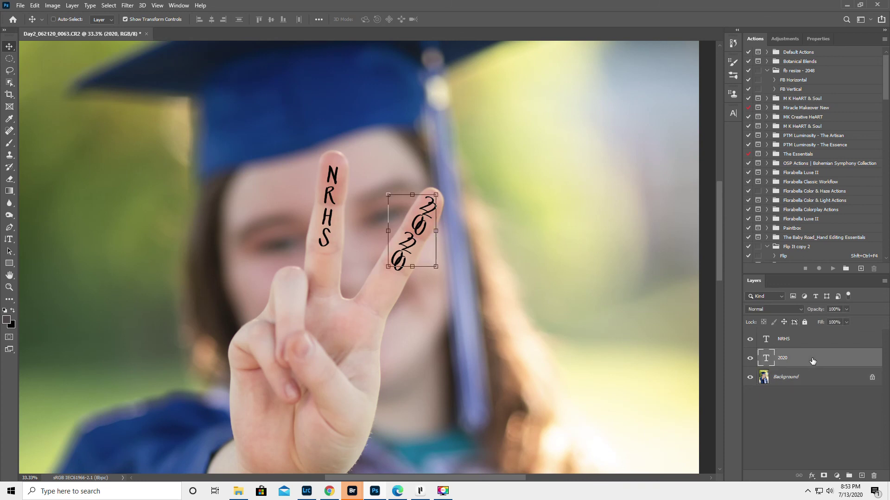
right_click(811, 357)
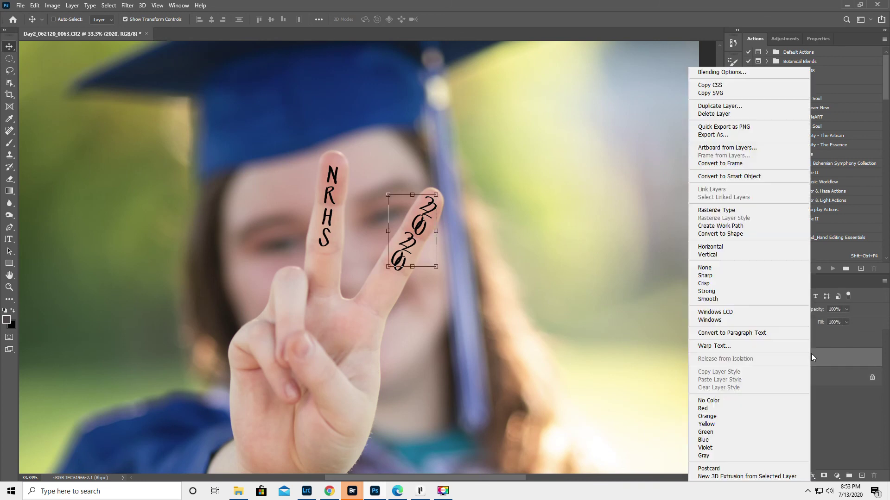
- Rasterize the 2020 type layer and drag it left, then toggle NRHS visibility
left_click(746, 211)
left_click_drag(419, 244, 373, 238)
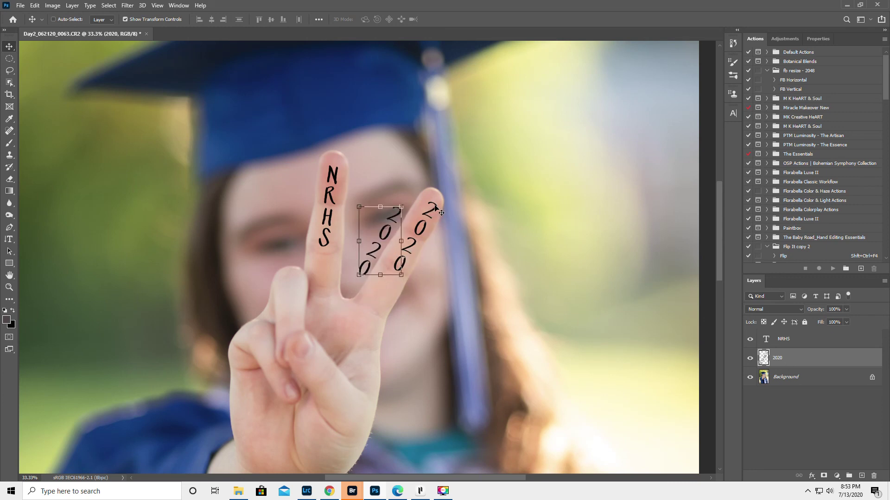
left_click(747, 339)
left_click(799, 339)
- Convert the NRHS layer to a smart object and drag it left off the index finger
right_click(805, 339)
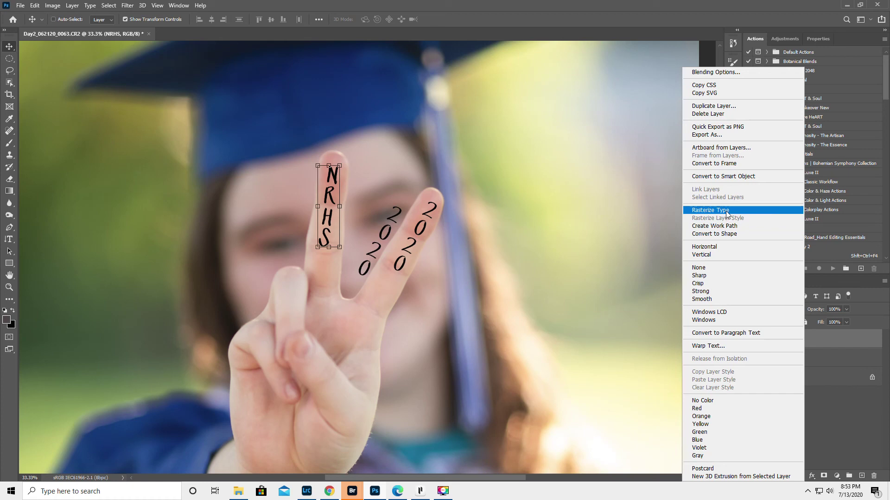
left_click(738, 176)
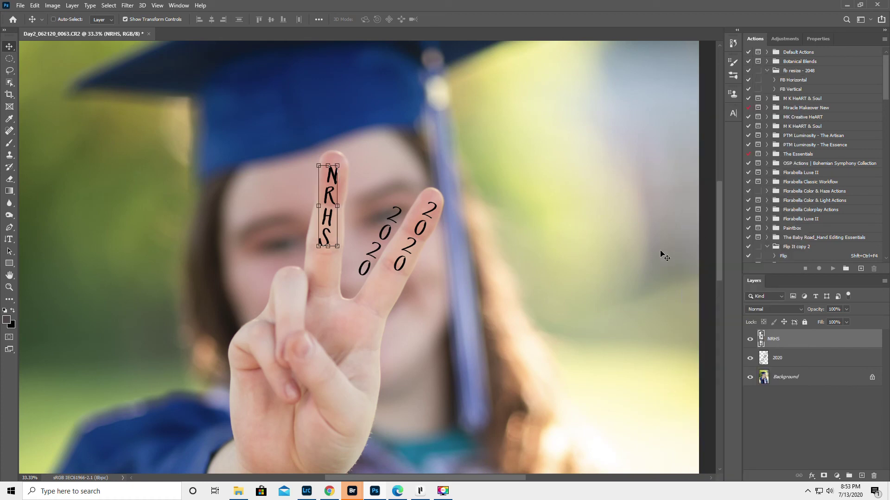
left_click_drag(327, 217, 303, 225)
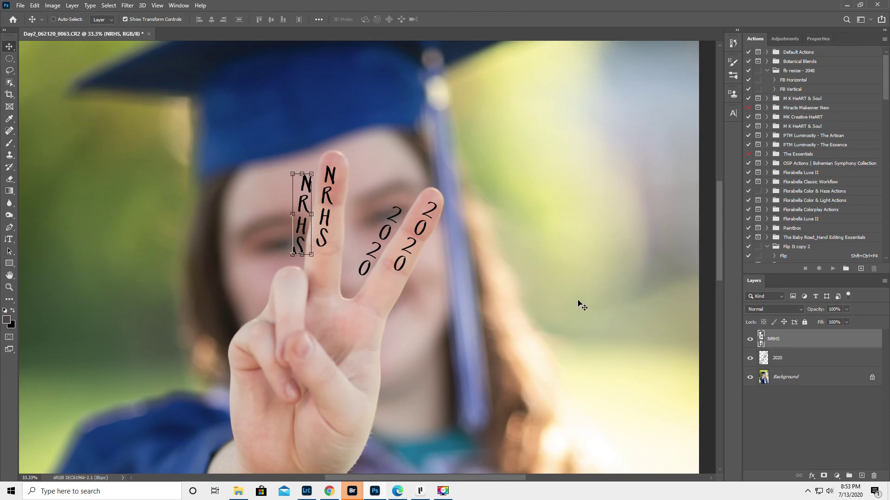